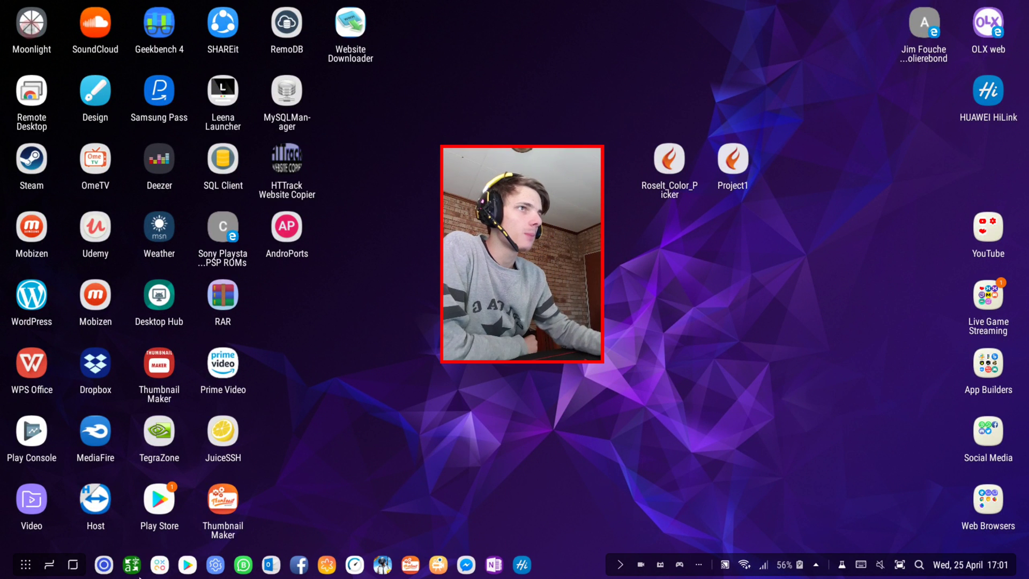
Open the quick settings panel and close it again
click(816, 563)
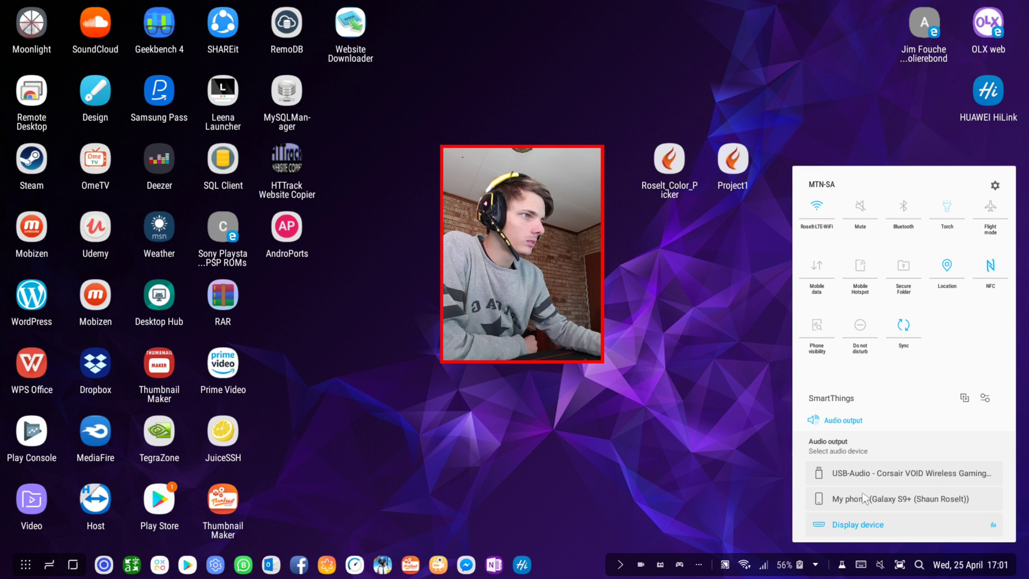
click(497, 189)
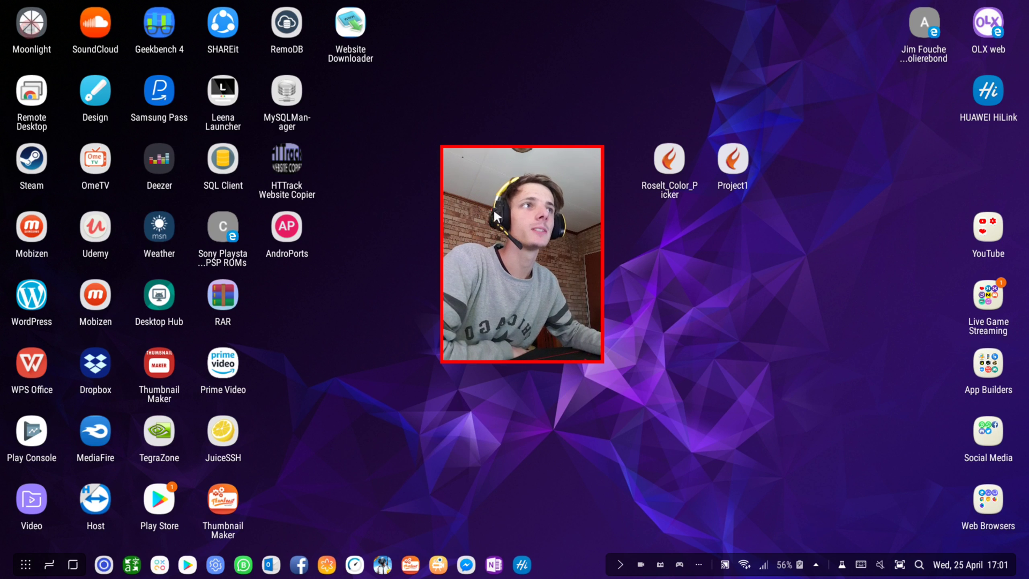
drag(494, 211, 464, 236)
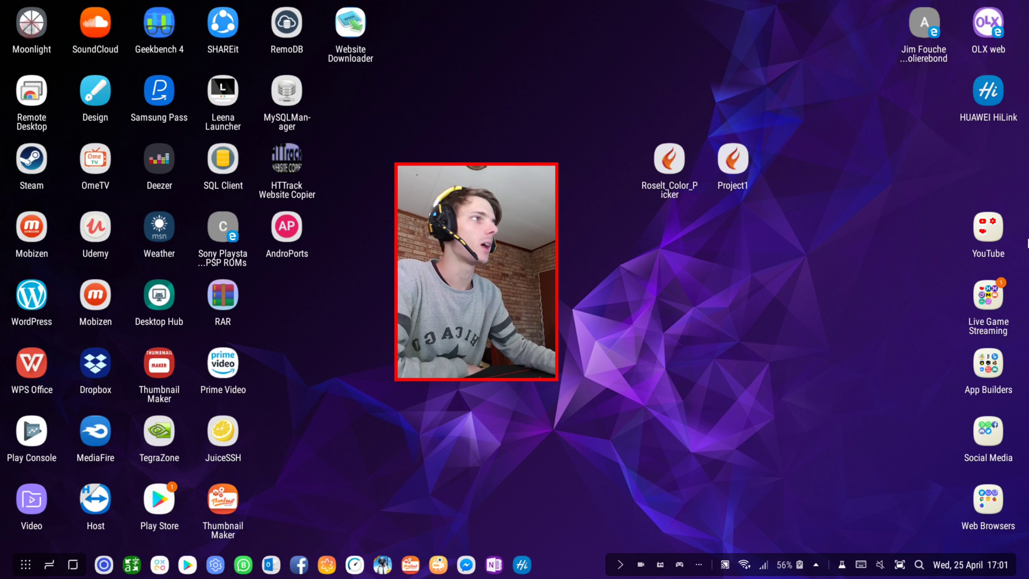
Launch YT Studio from the YouTube folder, move its window right, then close it
click(988, 230)
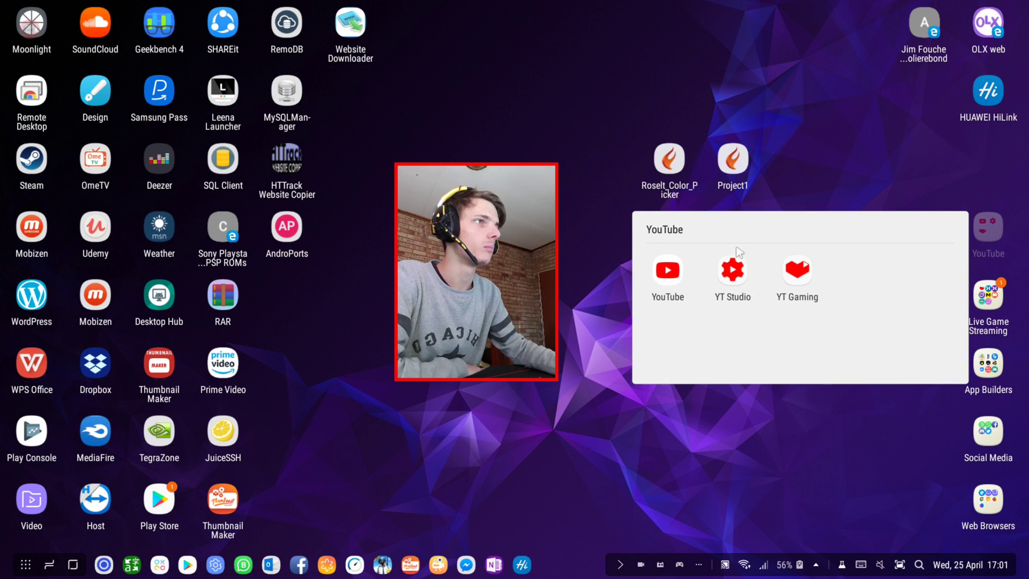
click(733, 270)
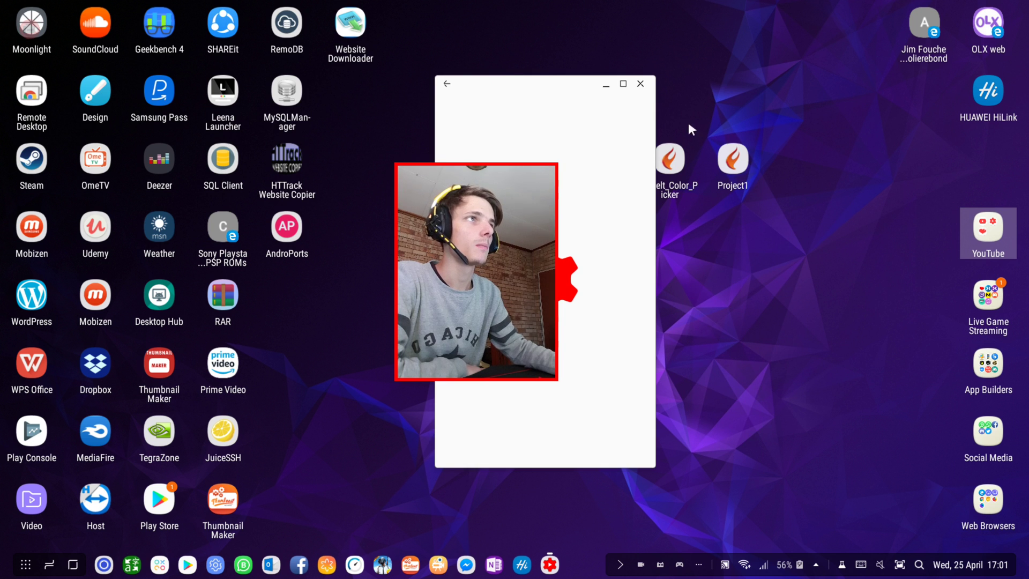
drag(552, 87, 642, 89)
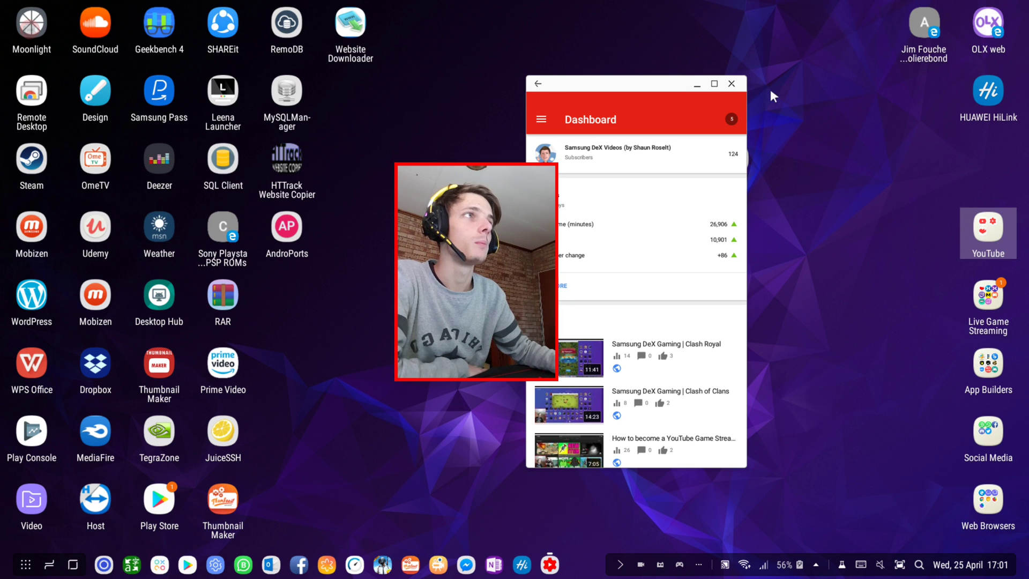
click(732, 84)
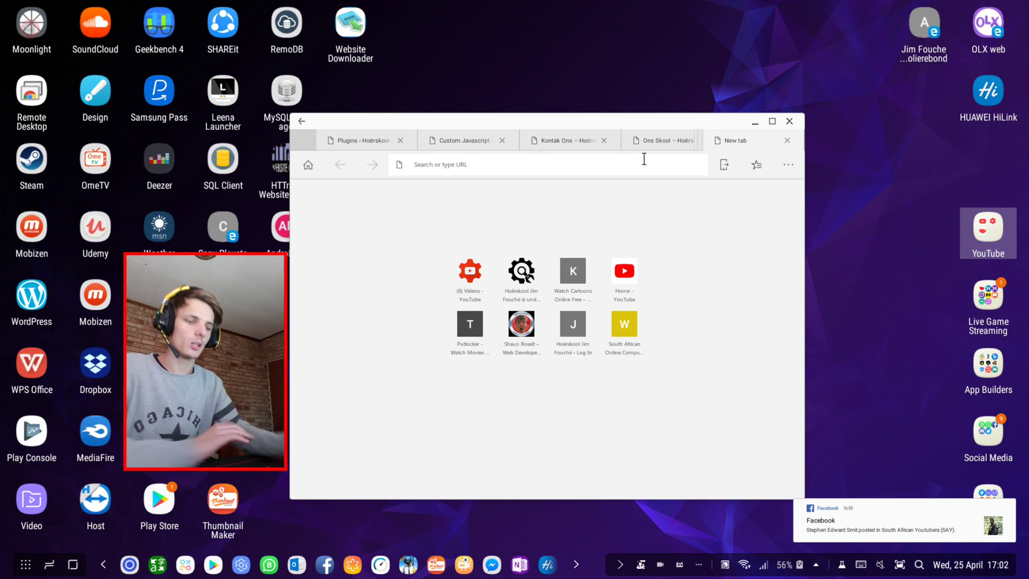
Search Edge for '+Samsung DeX Labs' and maximize the browser window to full screen
text(+Samsung D)
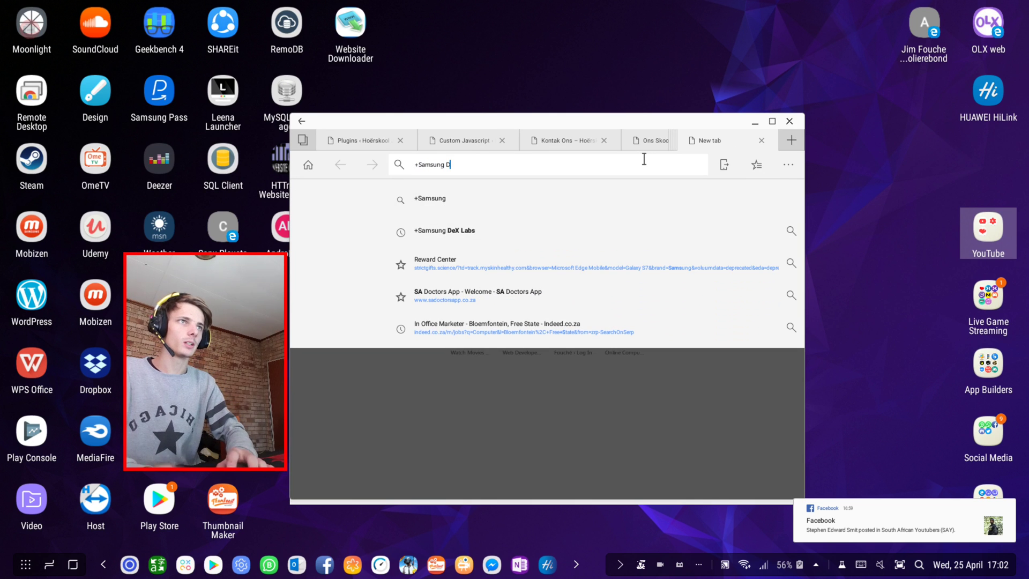
text(eX L:abs)
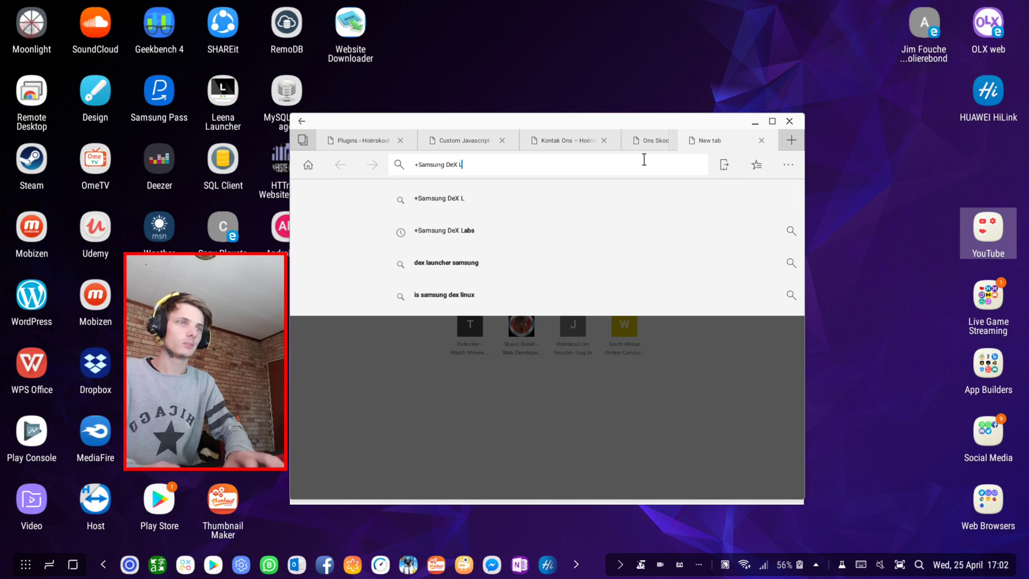
key(Return)
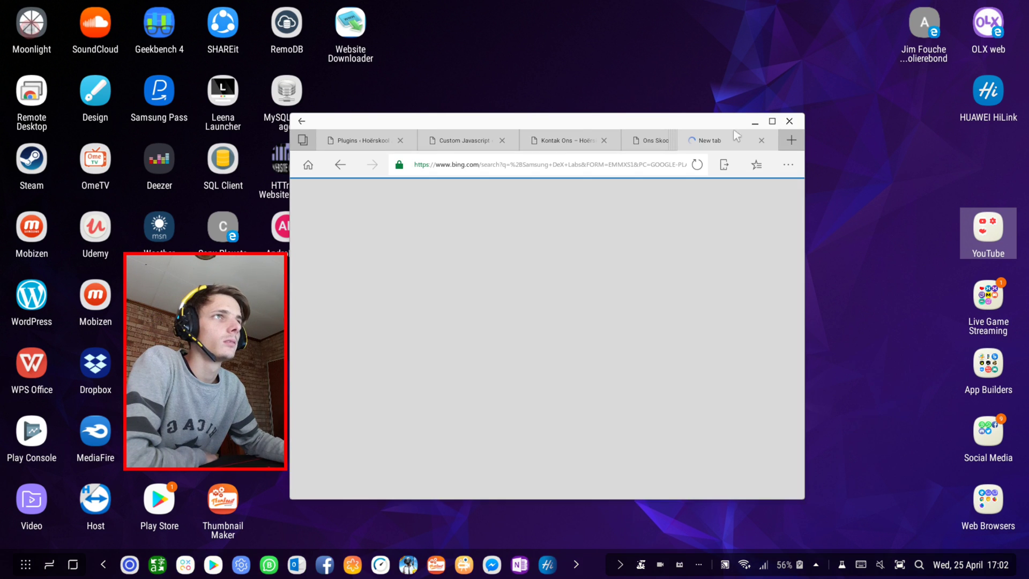
click(773, 122)
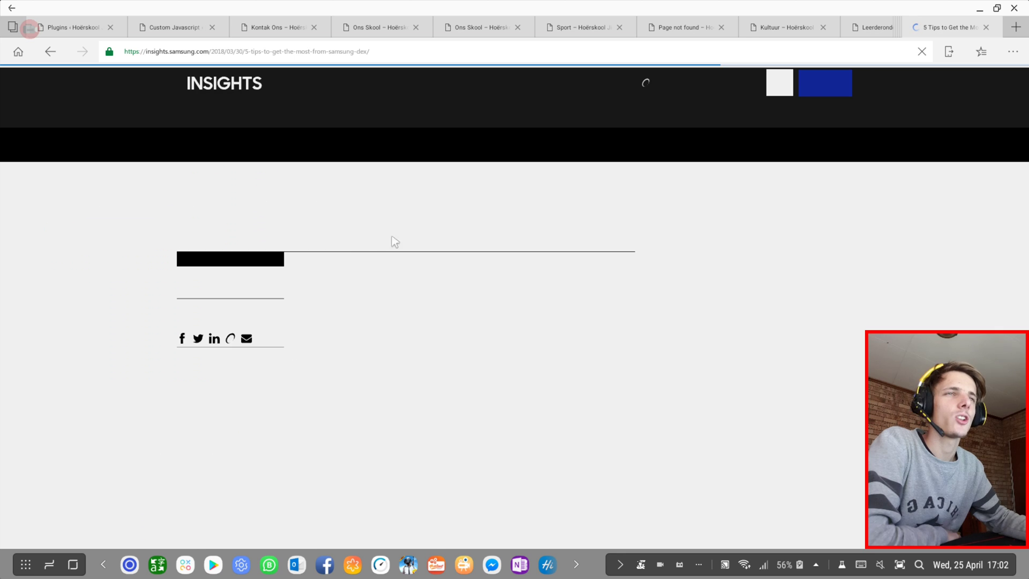
Highlight the whole tip 4 paragraph about Samsung DeX Labs in the '5 Tips' article
scroll(455, 309, down, 20)
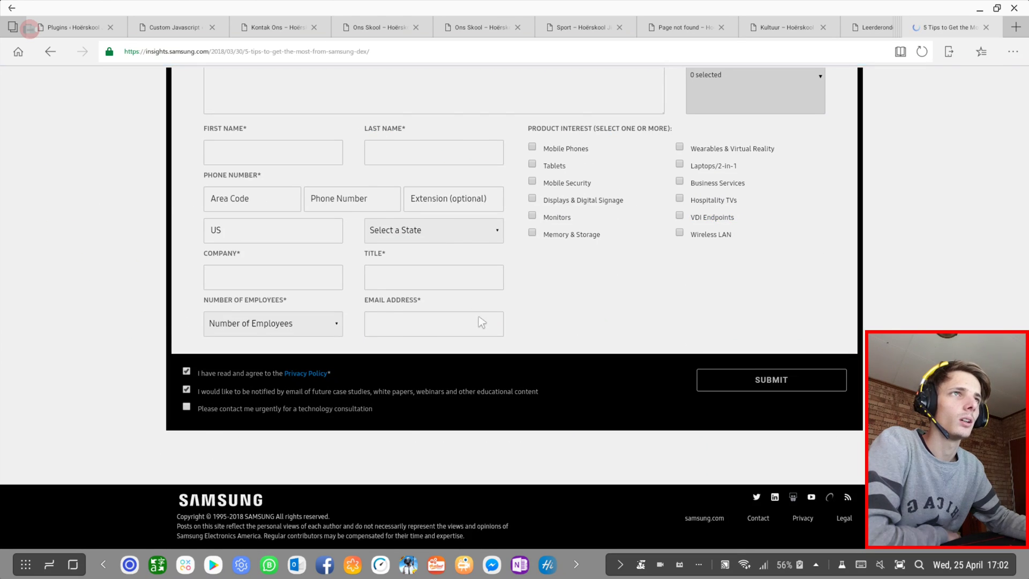
scroll(474, 321, up, 8)
scroll(472, 303, up, 1)
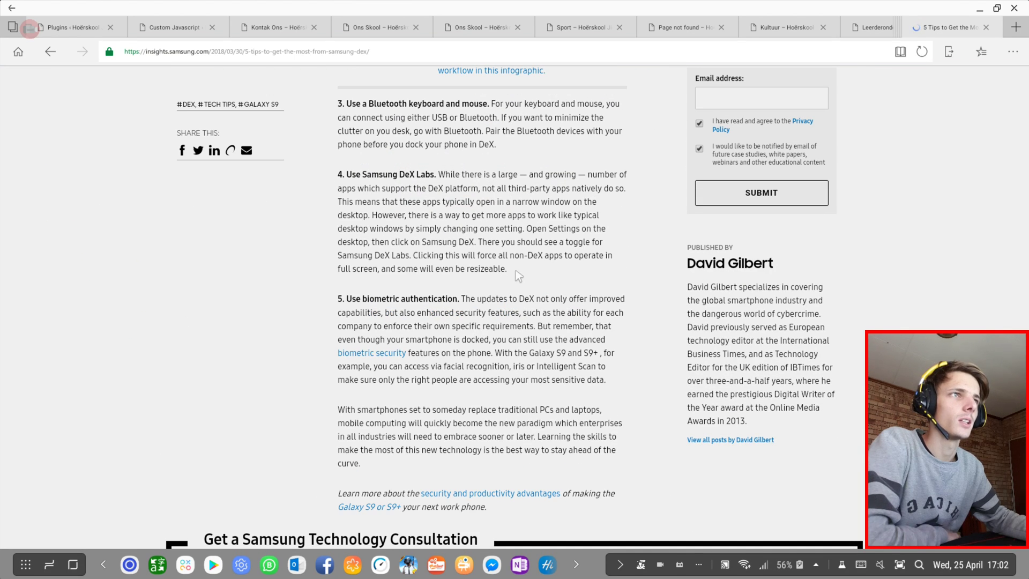
drag(519, 276, 341, 205)
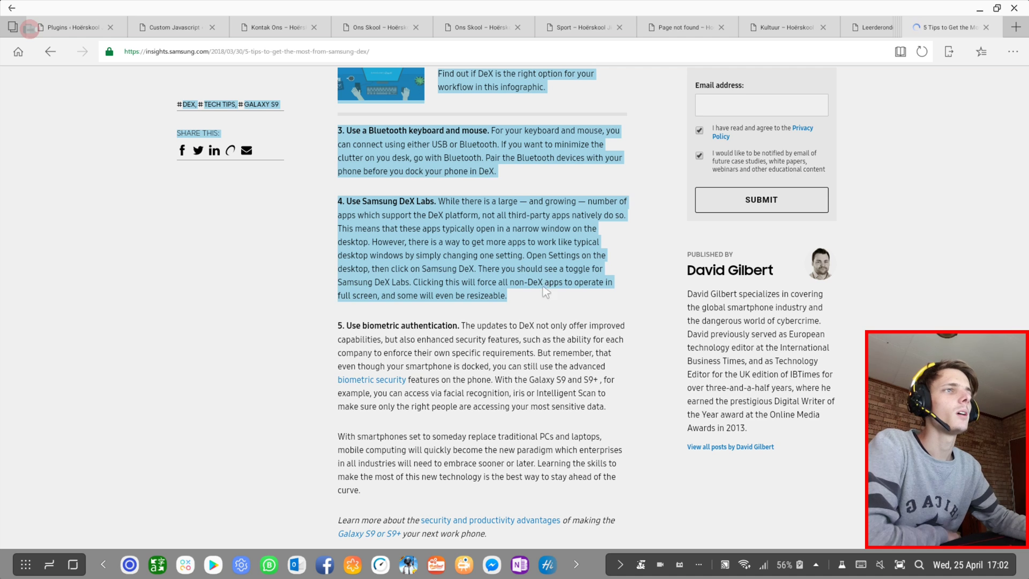
click(523, 303)
drag(522, 303, 340, 203)
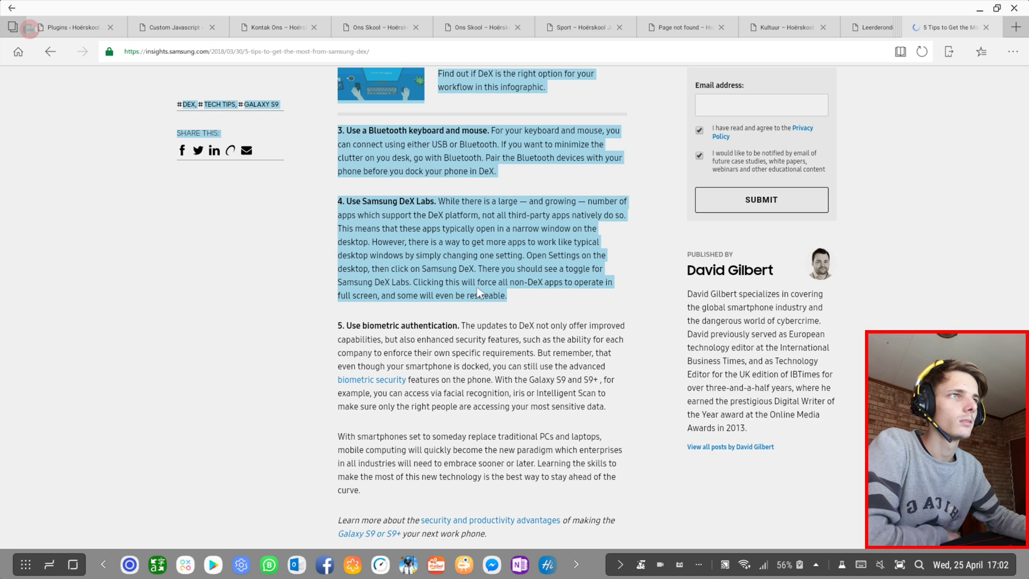
click(512, 294)
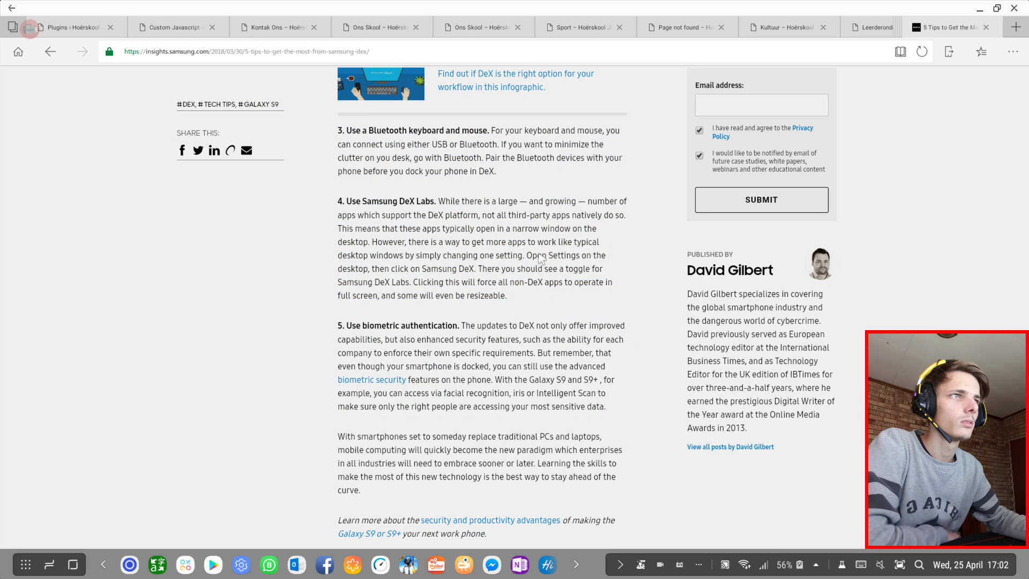
drag(509, 296, 346, 207)
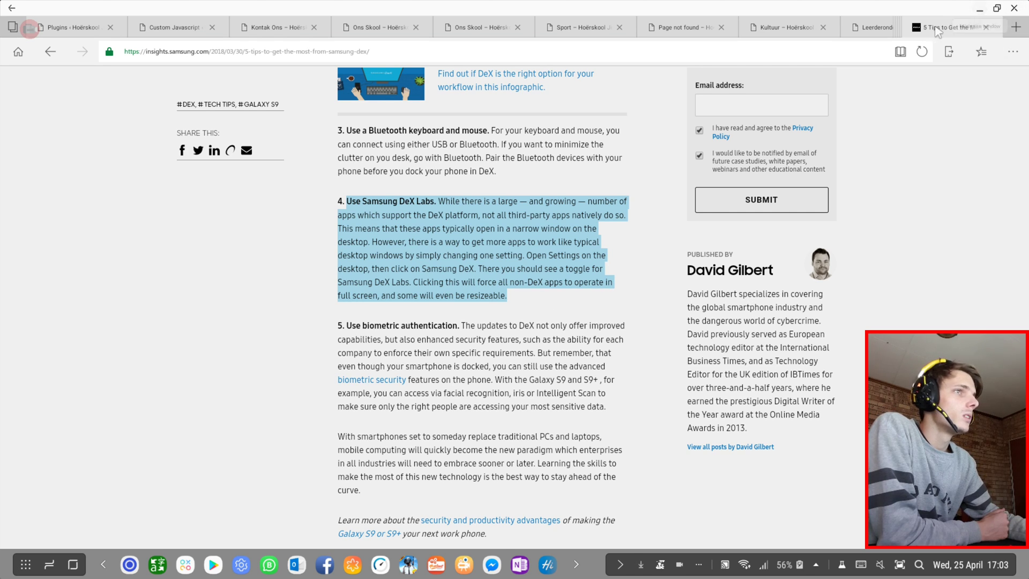
click(979, 10)
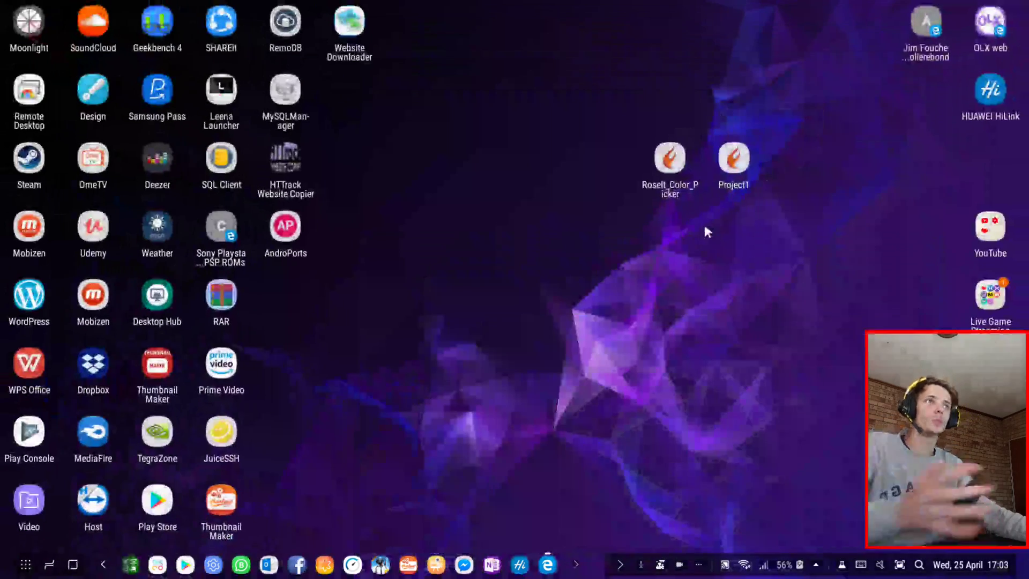
click(213, 564)
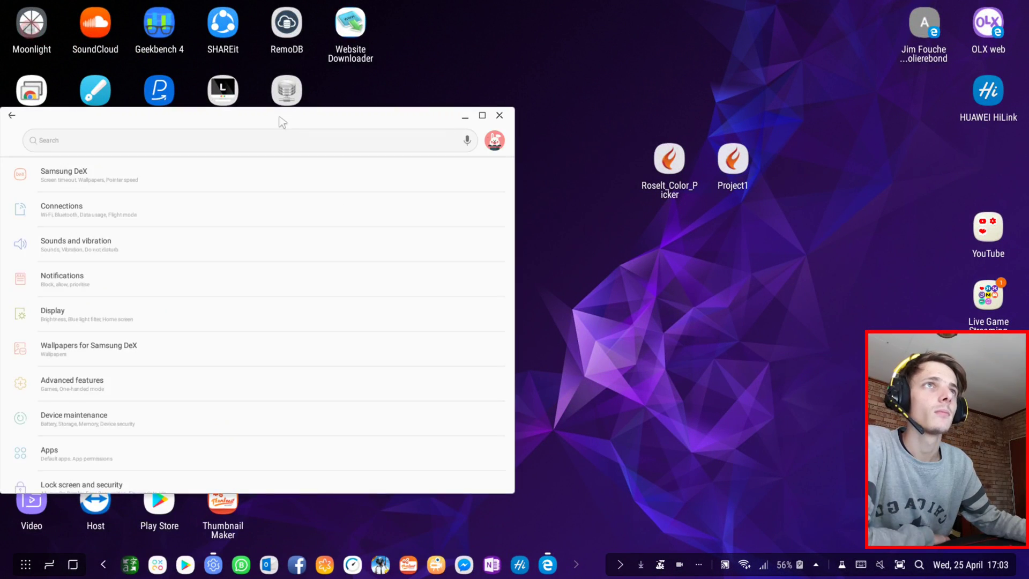
drag(283, 122, 382, 115)
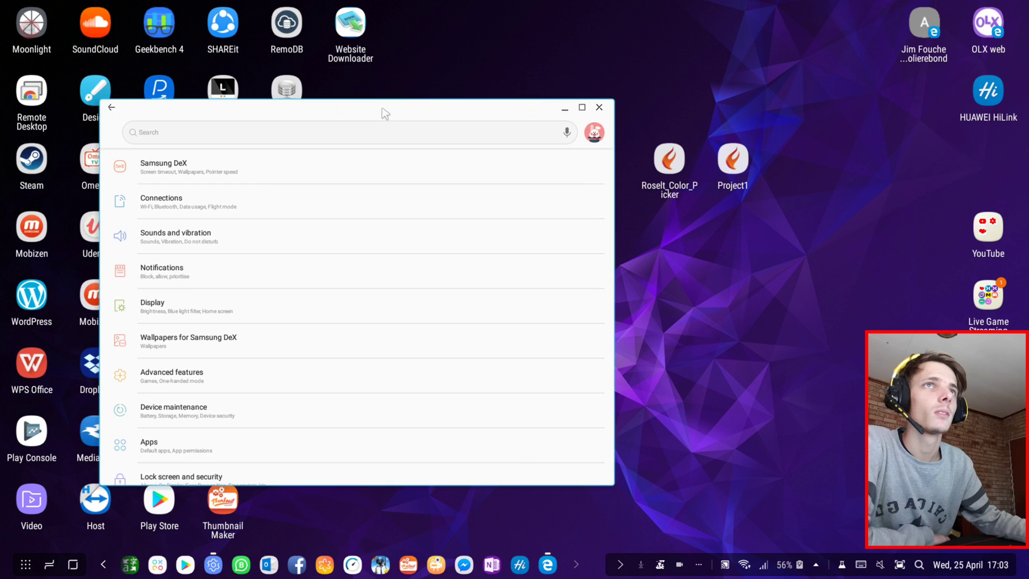
click(229, 168)
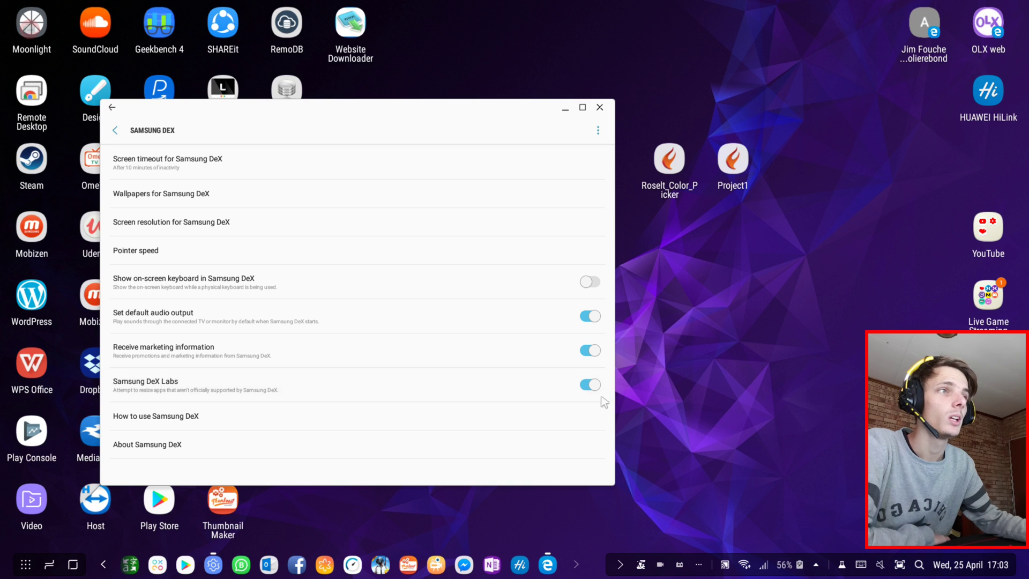
click(591, 380)
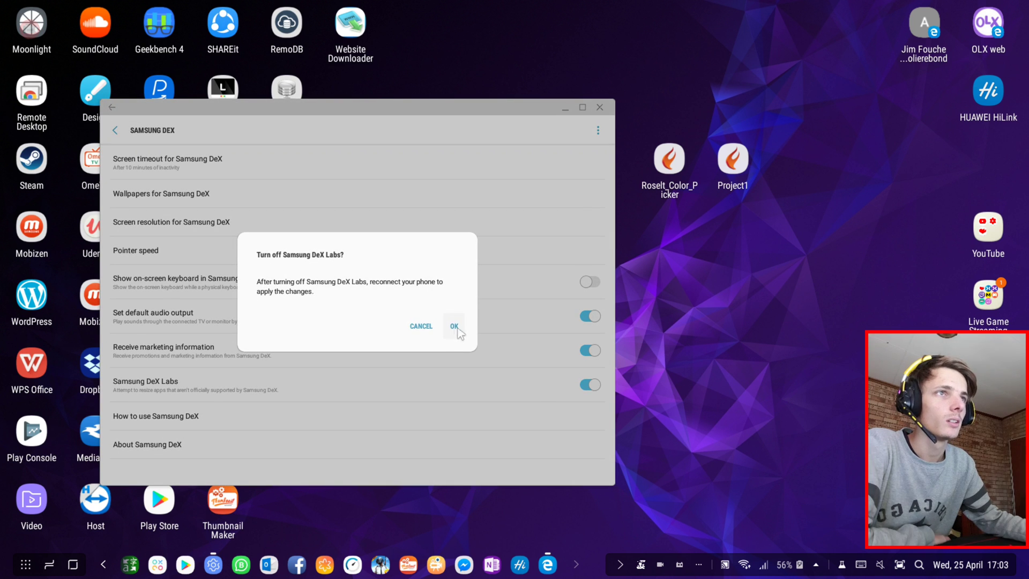
click(617, 373)
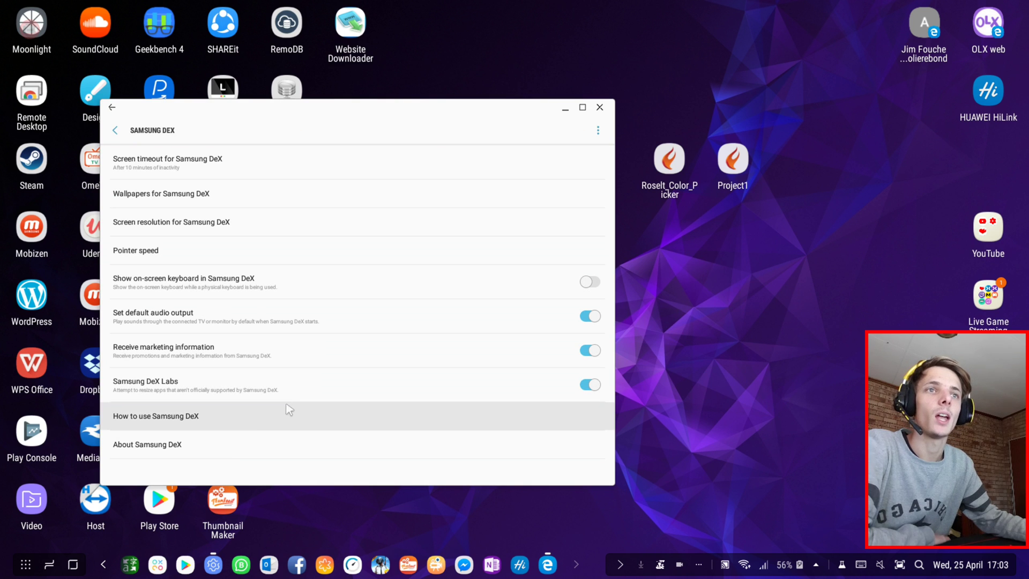
click(250, 438)
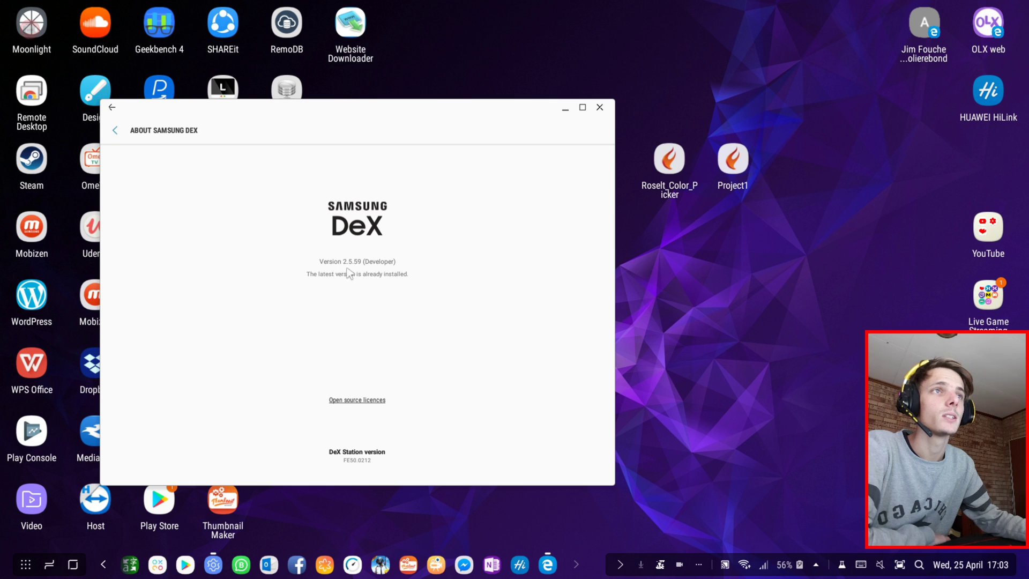
click(115, 129)
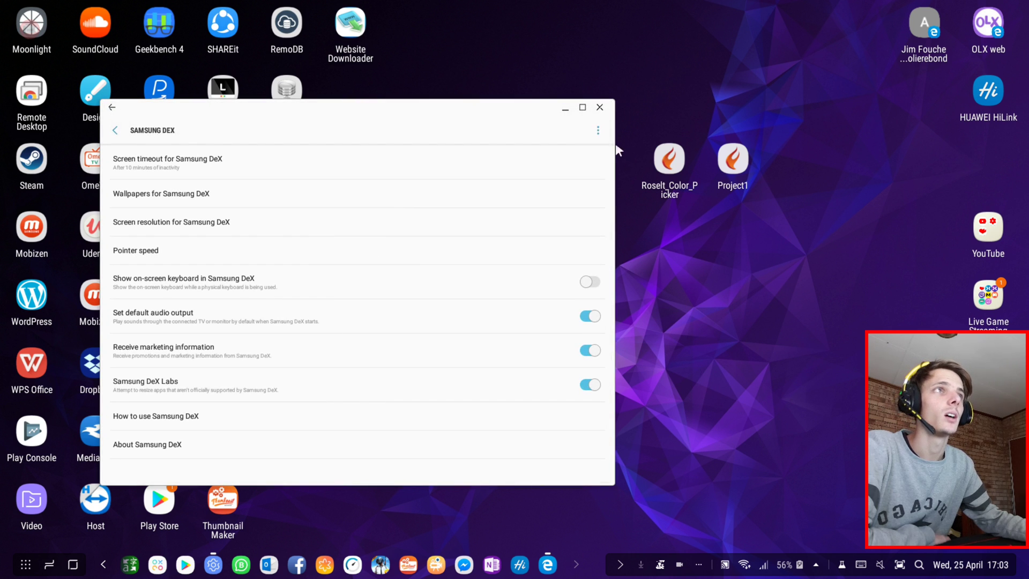
click(599, 107)
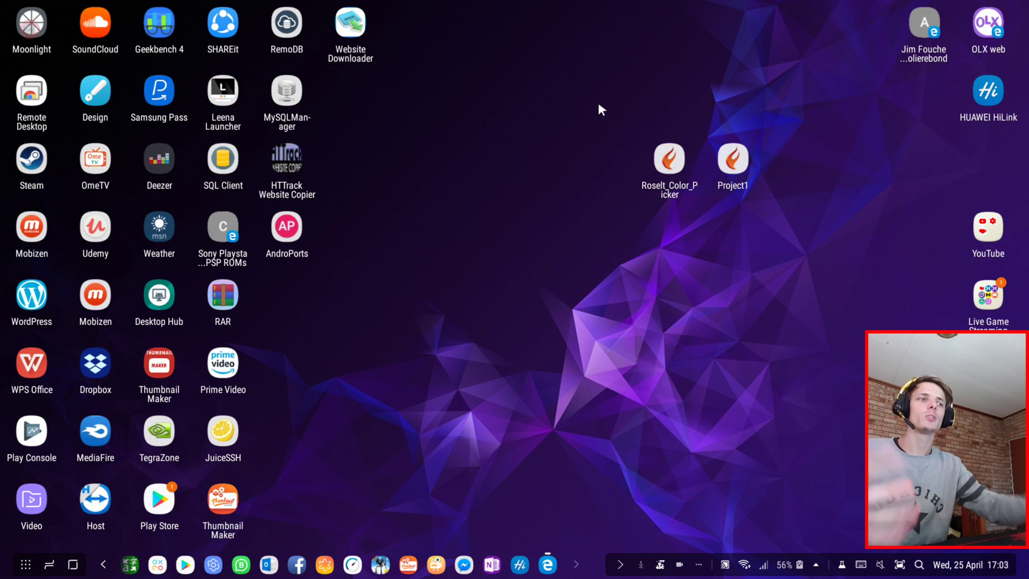
Reopen Settings on the Samsung DeX page and maximize the window to full screen
click(214, 565)
click(391, 180)
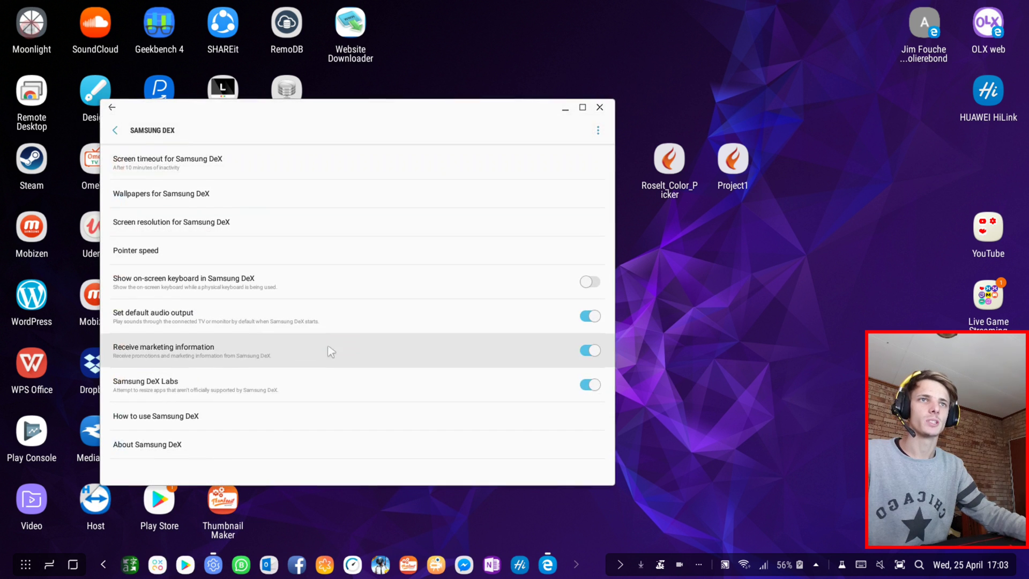
click(585, 110)
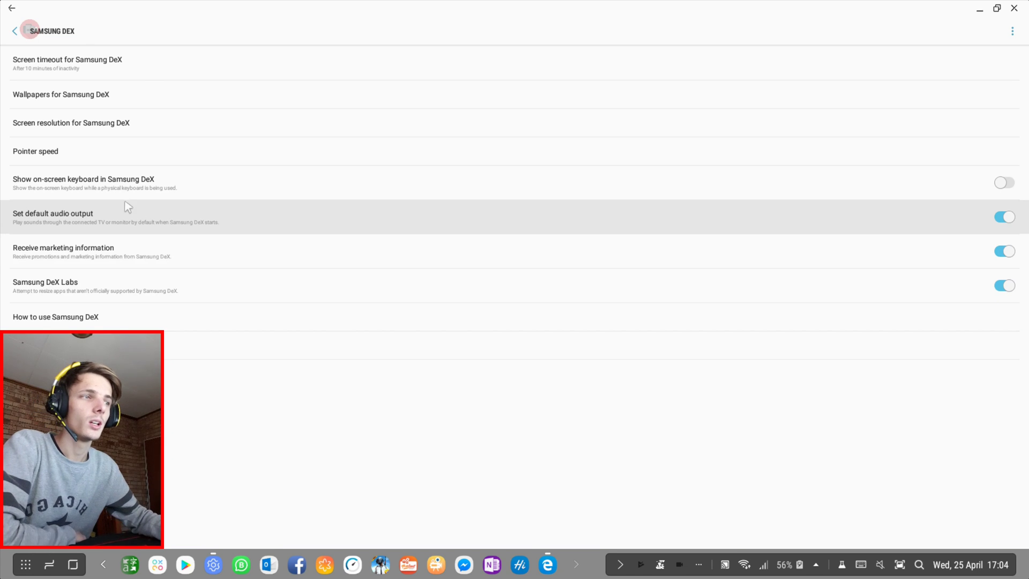
drag(107, 330, 1028, 482)
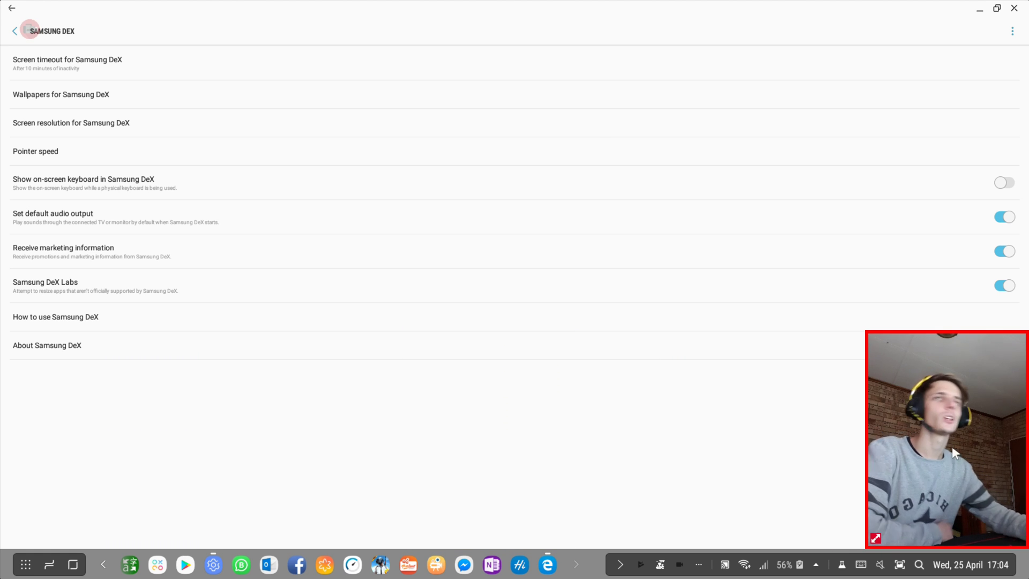